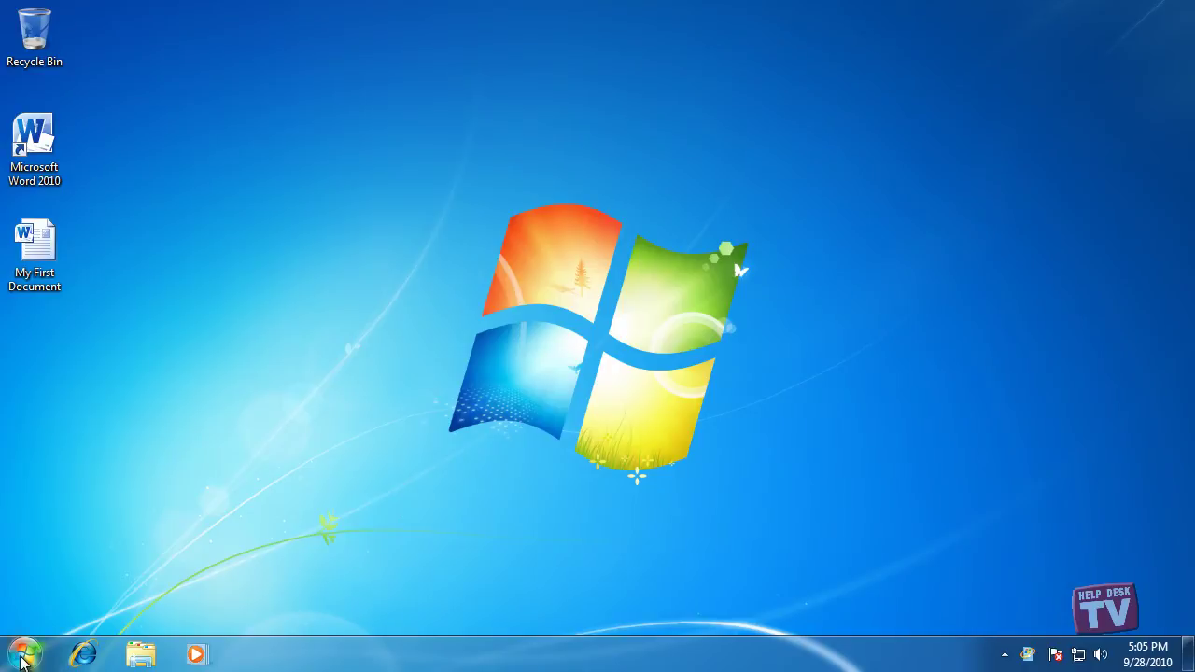
- Open the Computer window from the Start menu
{"action": "left_click", "coordinate": [25, 653]}
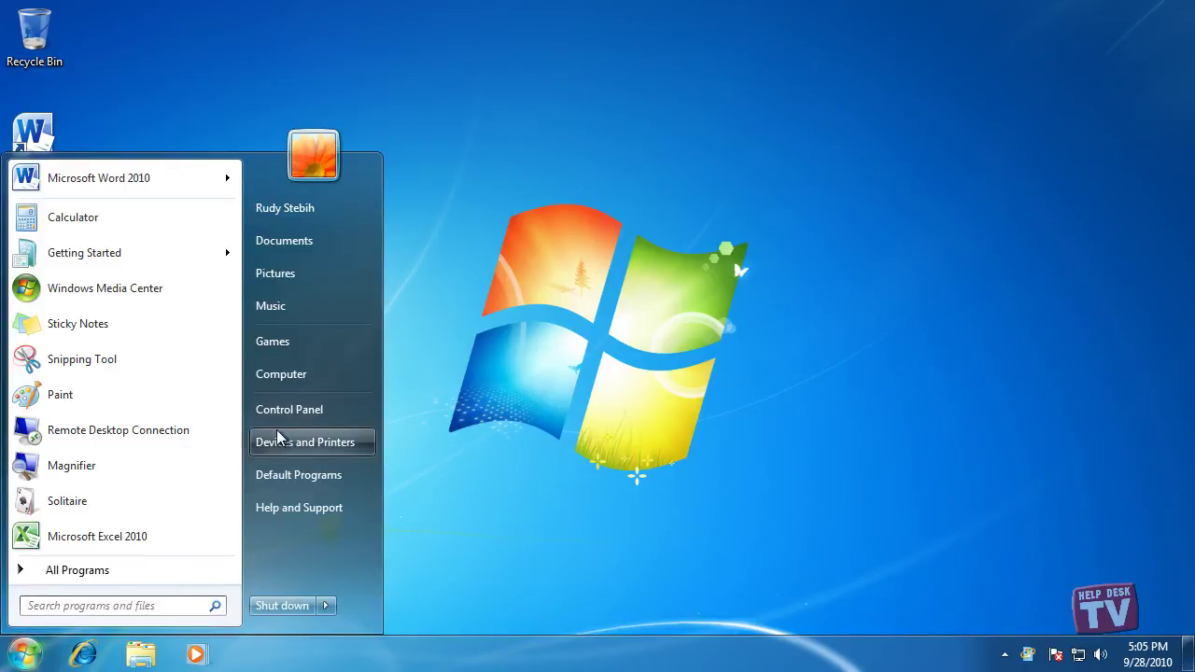
{"action": "left_click", "coordinate": [291, 378]}
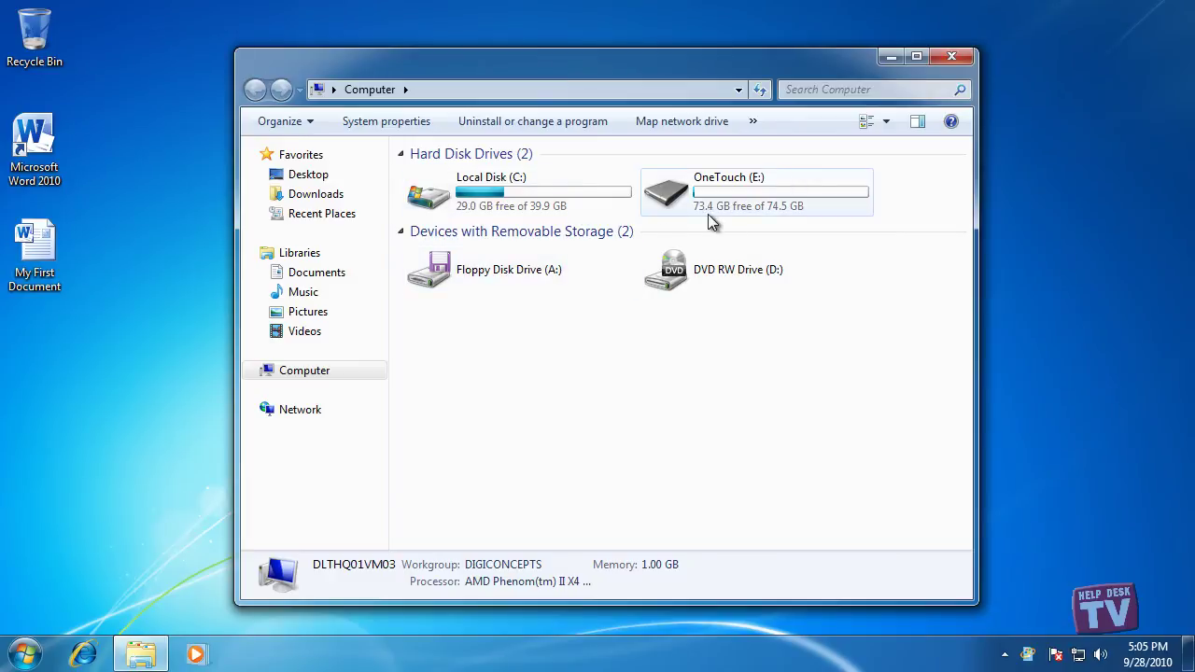
{"action": "left_click", "coordinate": [954, 56]}
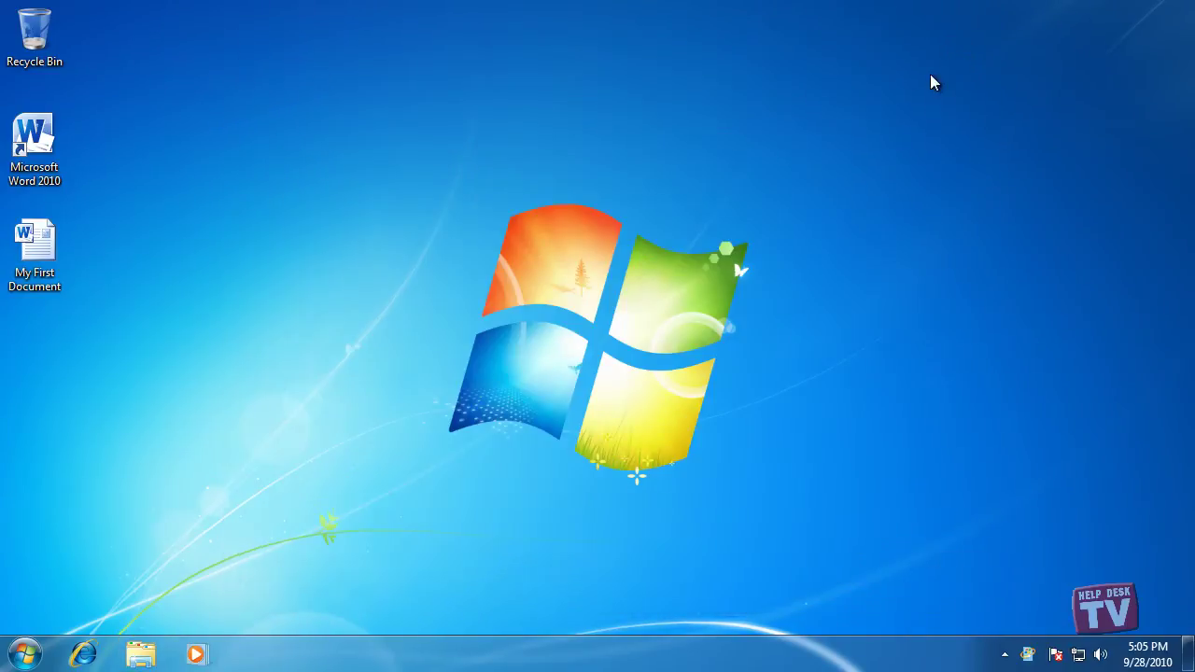
{"action": "left_click", "coordinate": [26, 655]}
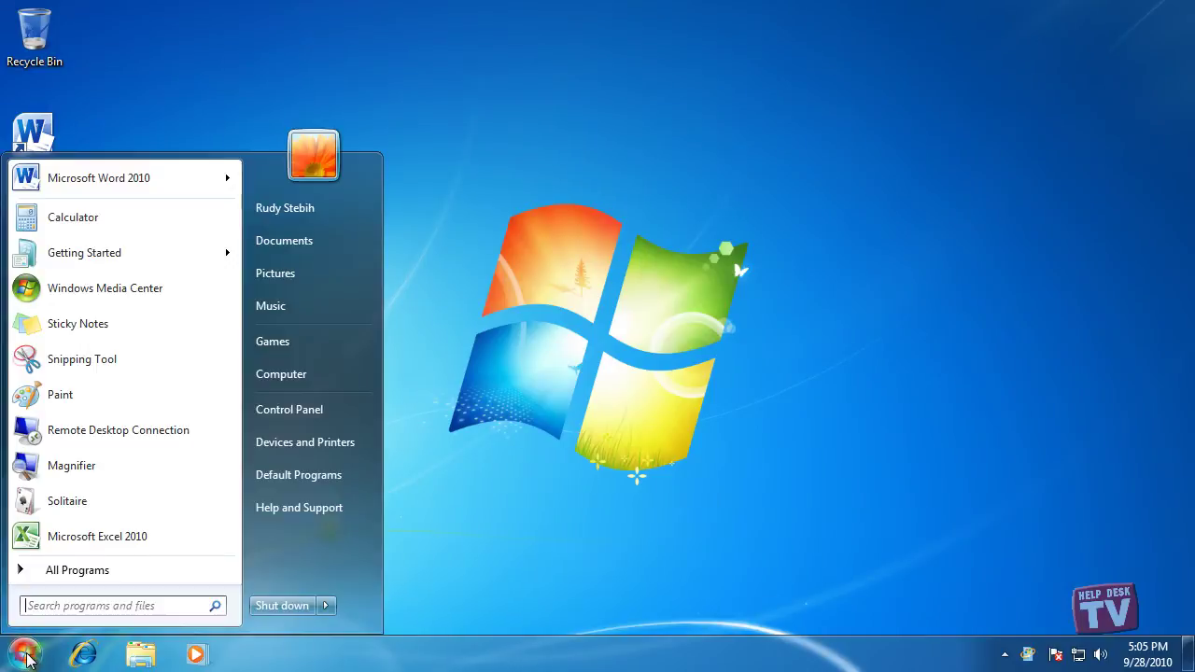
{"action": "left_click", "coordinate": [280, 375]}
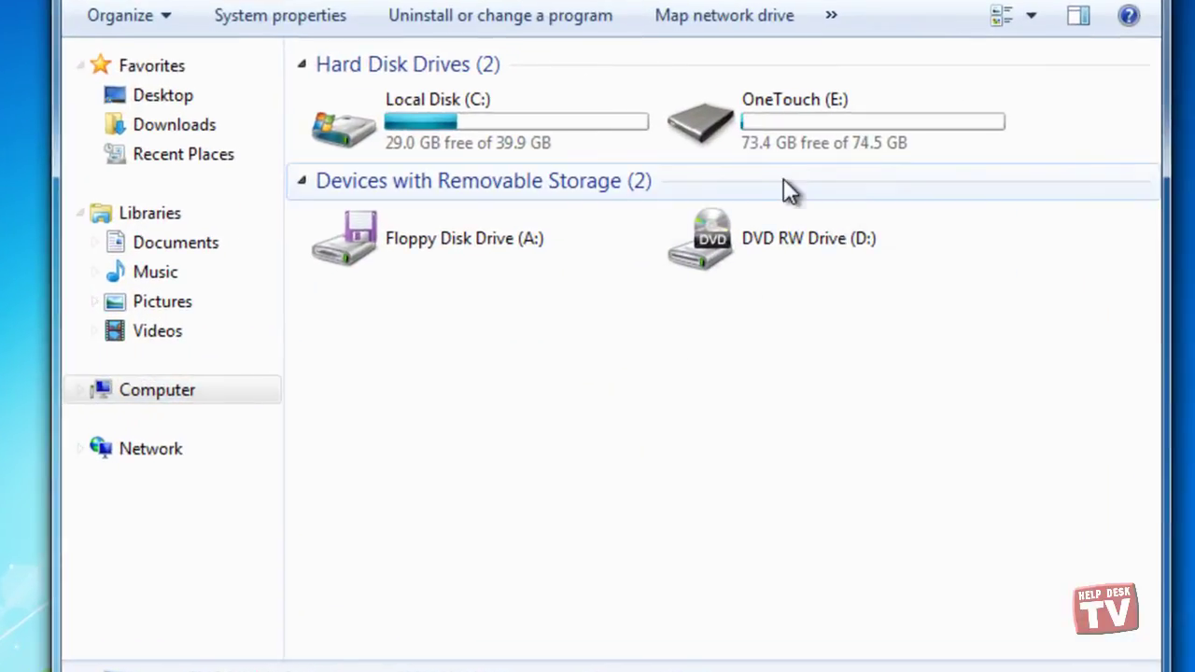
- Open the OneTouch (E:) drive and select the Easy Transfer file at the bottom of the list
{"action": "double_click", "coordinate": [817, 116]}
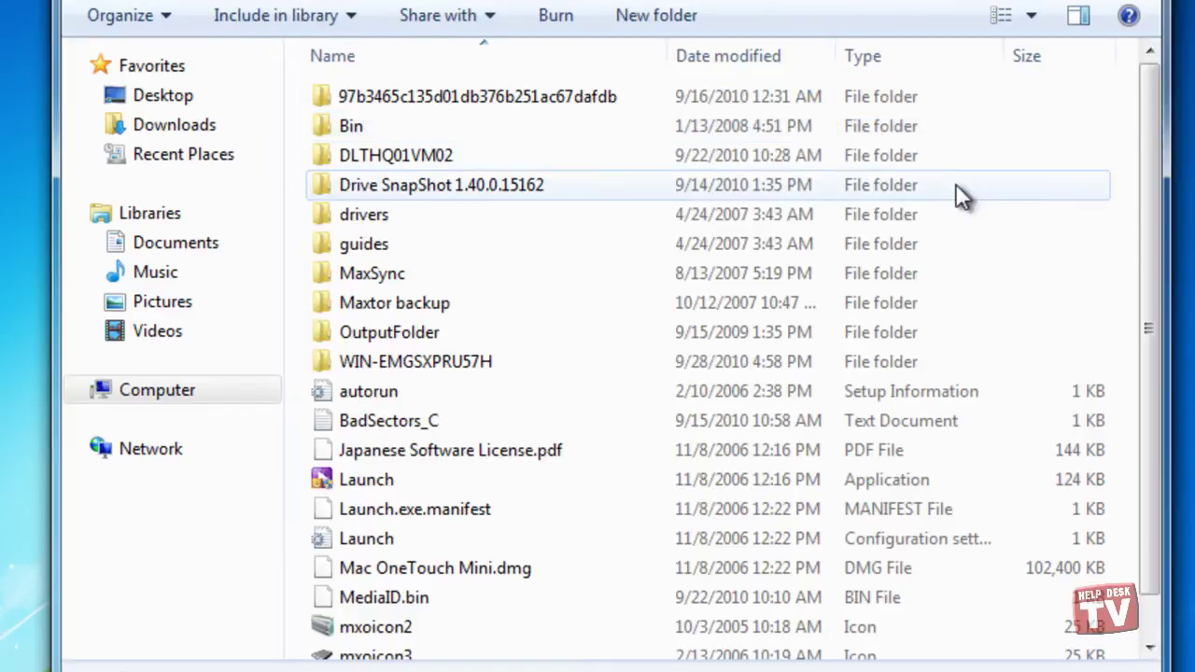
{"action": "left_click_drag", "start_coordinate": [1146, 169], "coordinate": [1157, 343]}
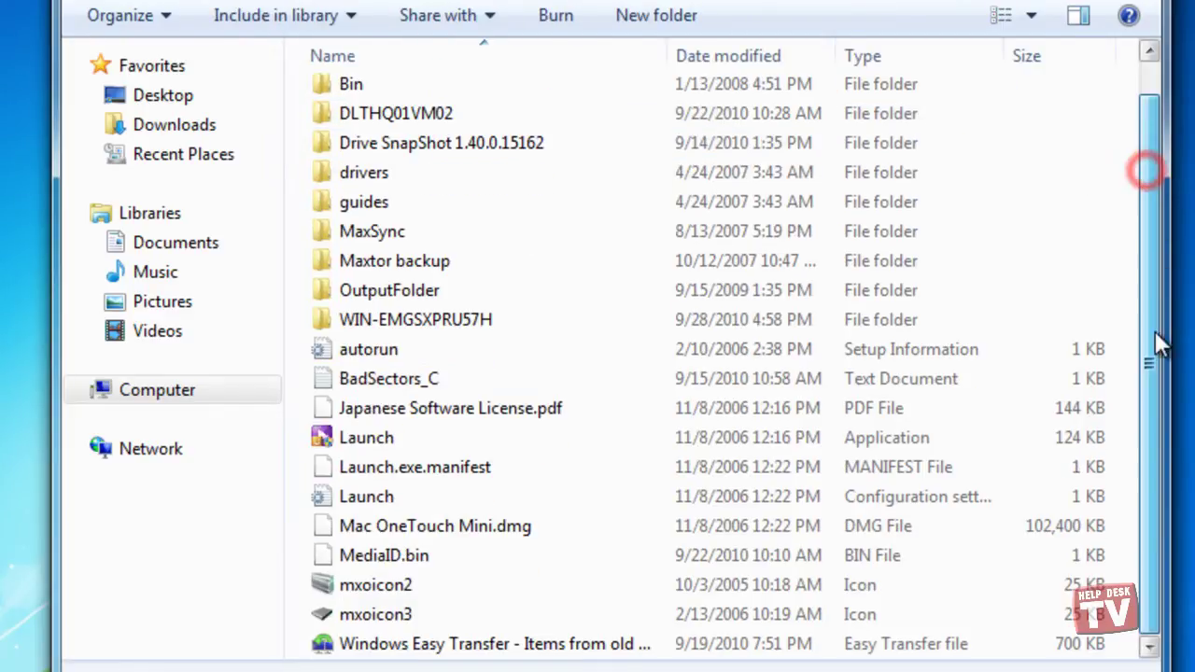
{"action": "left_click", "coordinate": [506, 643]}
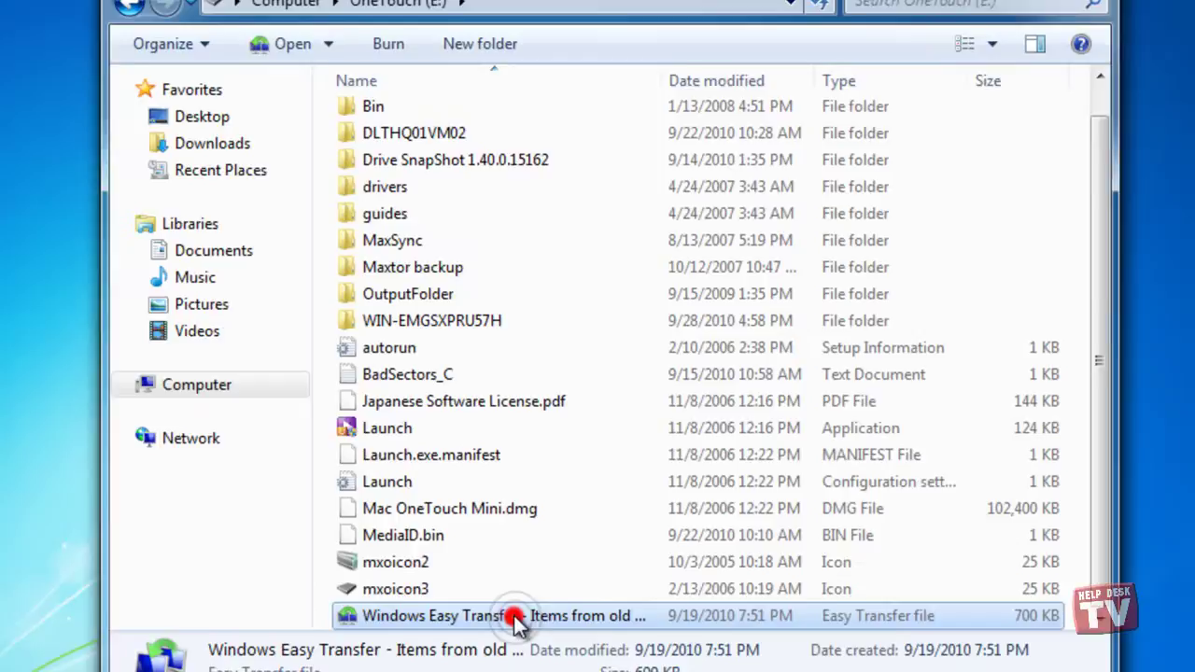
- Open the Easy Transfer file, enter its password and continue to the transfer choices
{"action": "double_click", "coordinate": [516, 620]}
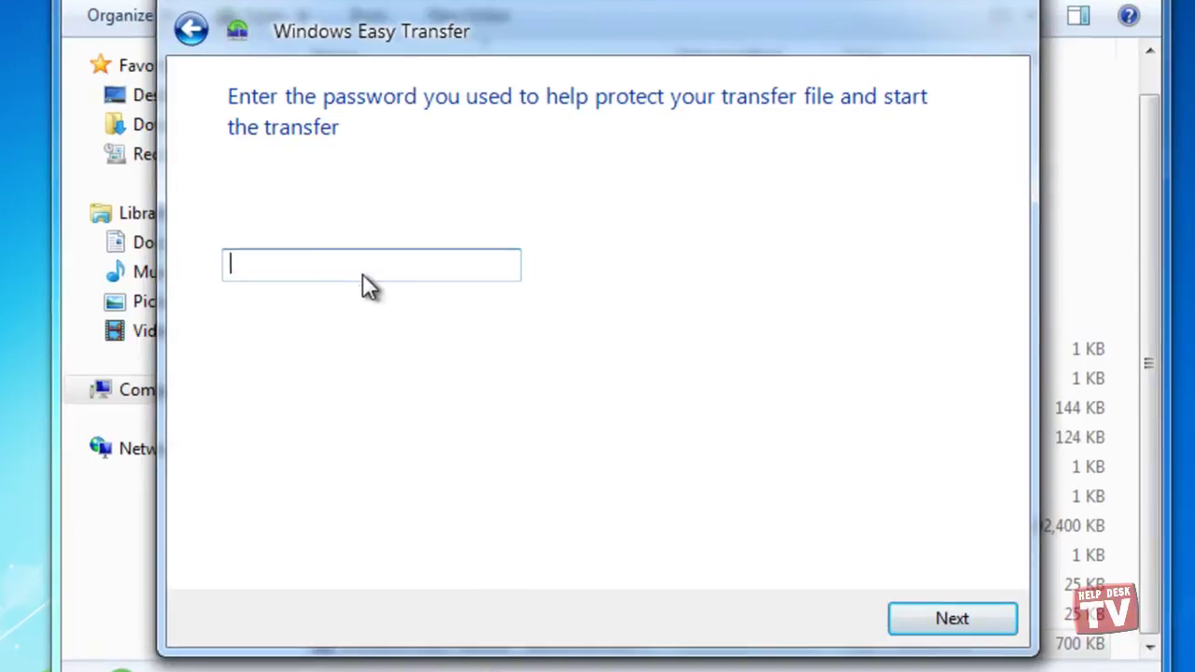
{"action": "left_click", "coordinate": [445, 286]}
{"action": "type", "text": "abc"}
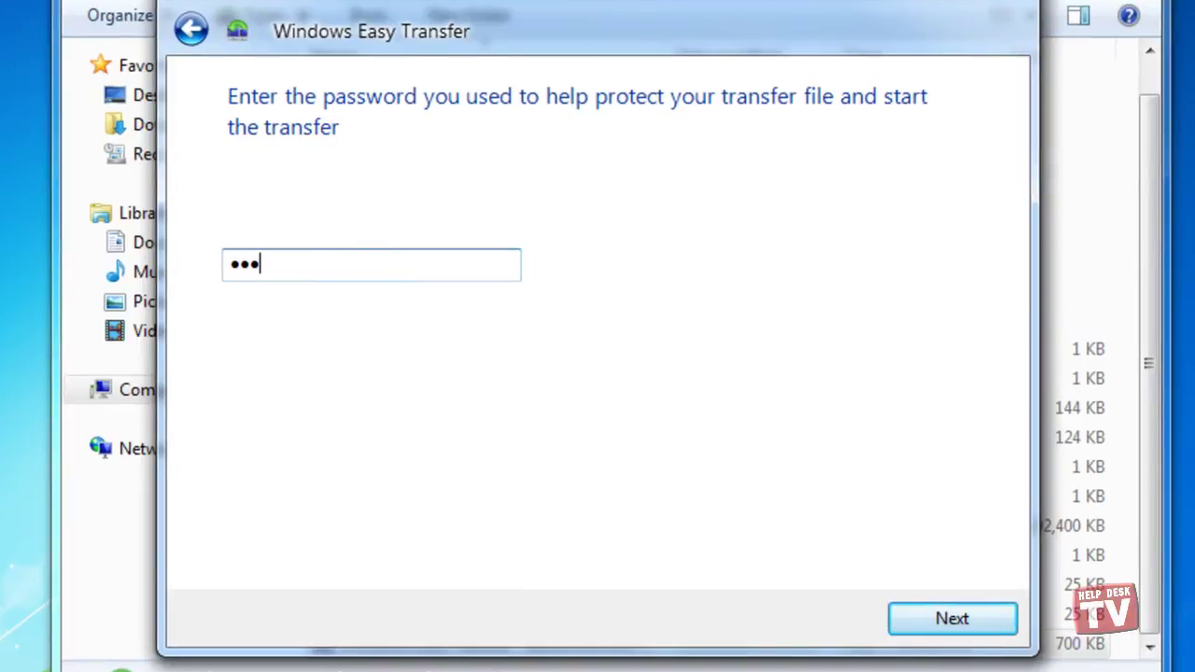
{"action": "type", "text": "defgh"}
{"action": "left_click", "coordinate": [950, 622]}
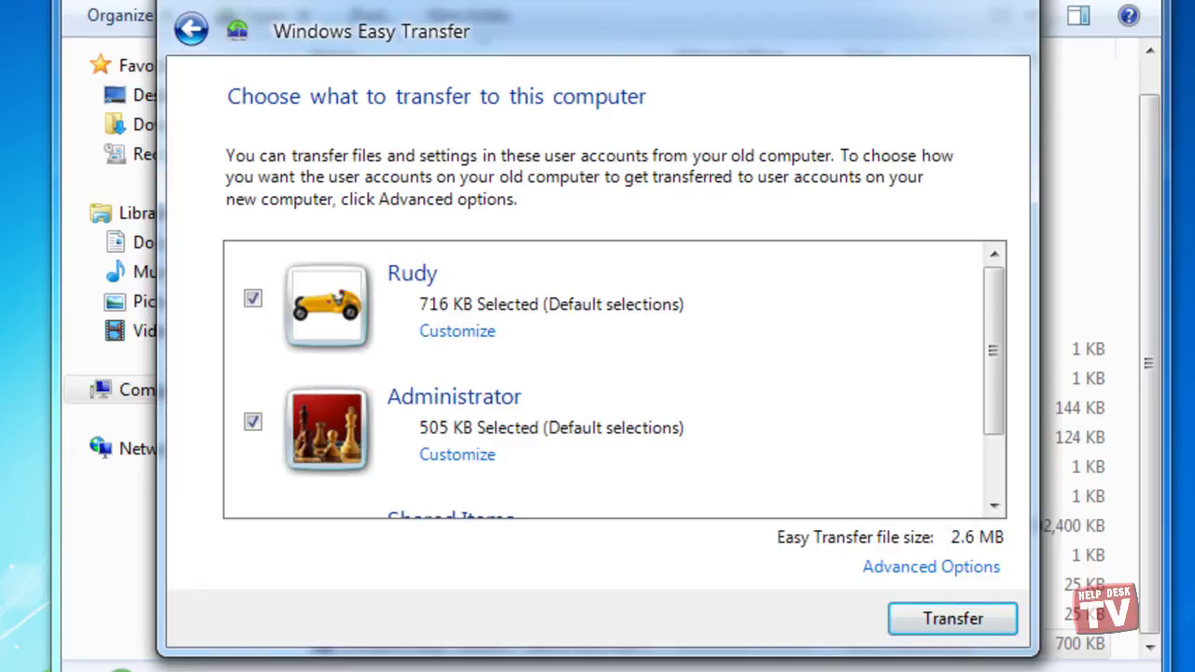
- Exclude the Administrator account from the transfer, cutting it to 2.1 MB
{"action": "left_click_drag", "start_coordinate": [995, 304], "coordinate": [992, 375]}
{"action": "left_click", "coordinate": [252, 423]}
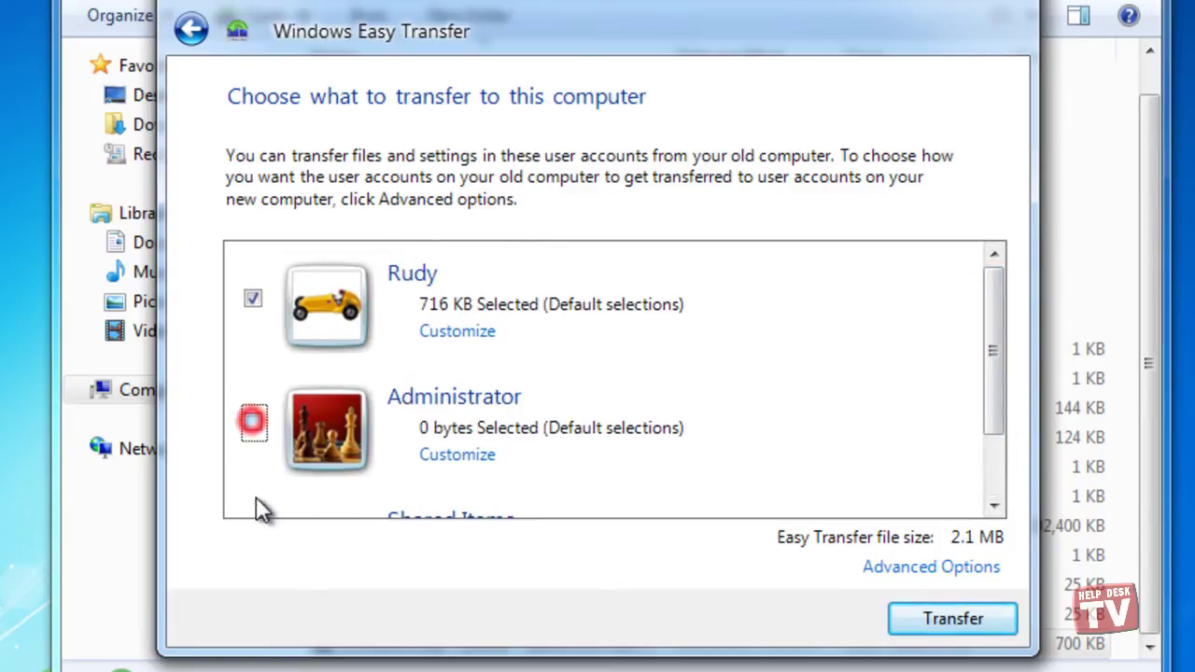
{"action": "left_click", "coordinate": [252, 426]}
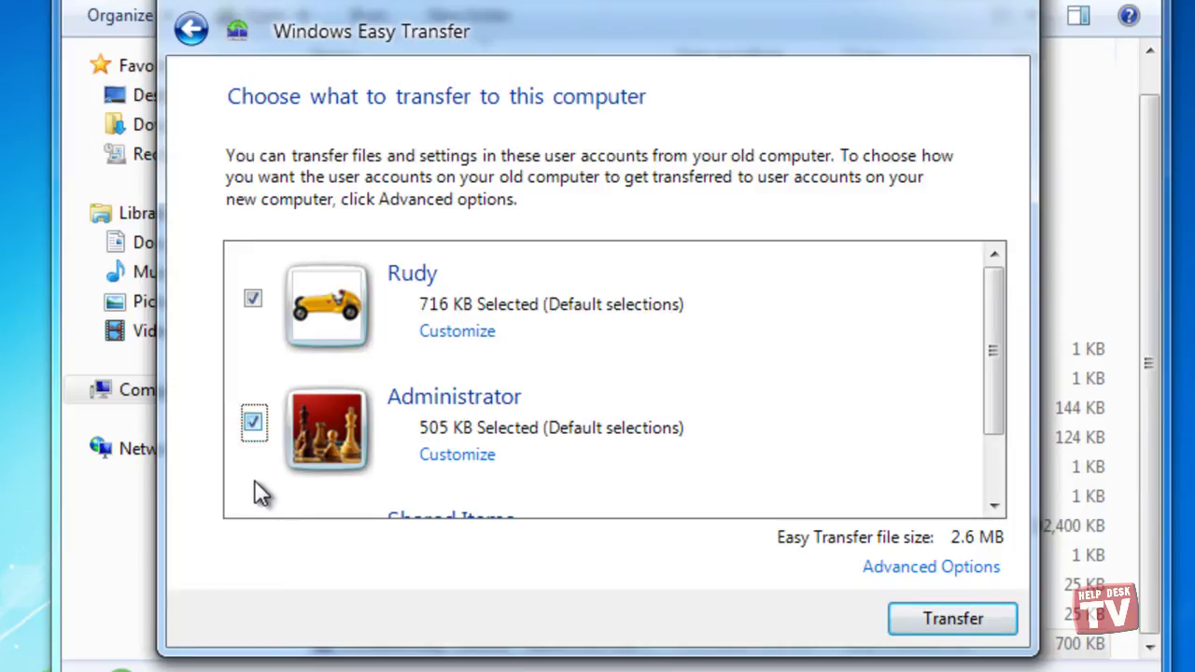
{"action": "left_click", "coordinate": [253, 423]}
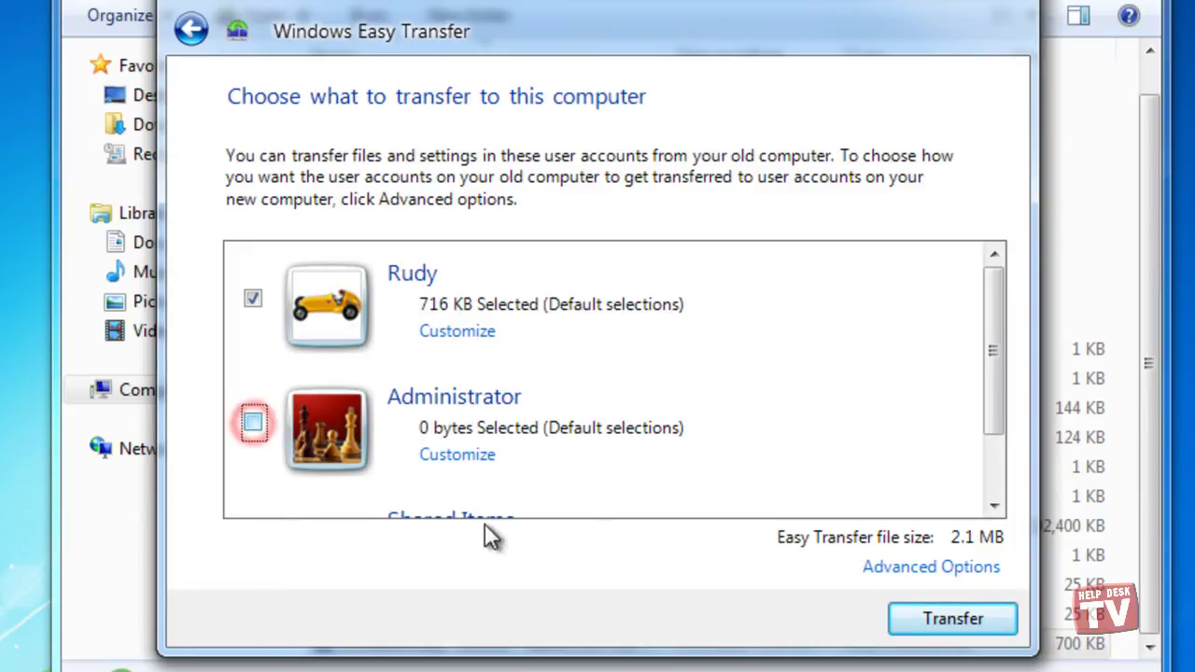
{"action": "left_click_drag", "start_coordinate": [992, 350], "coordinate": [947, 379]}
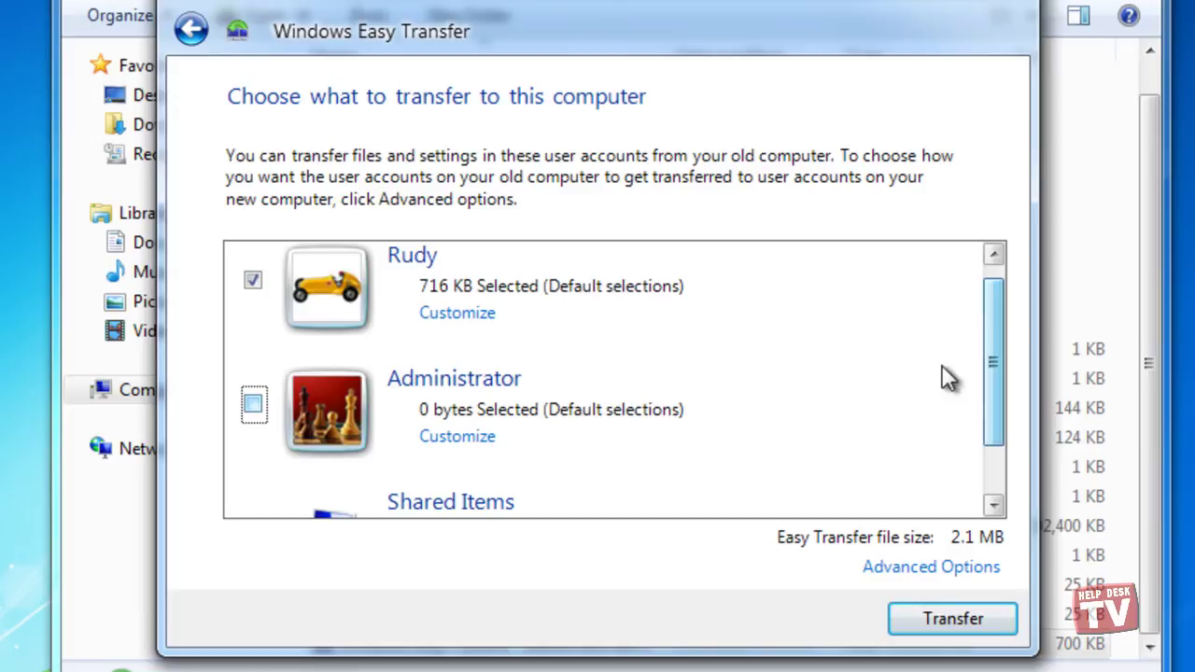
- Review the first account's folders, keeping Favorites and My Videos included
{"action": "left_click", "coordinate": [458, 317]}
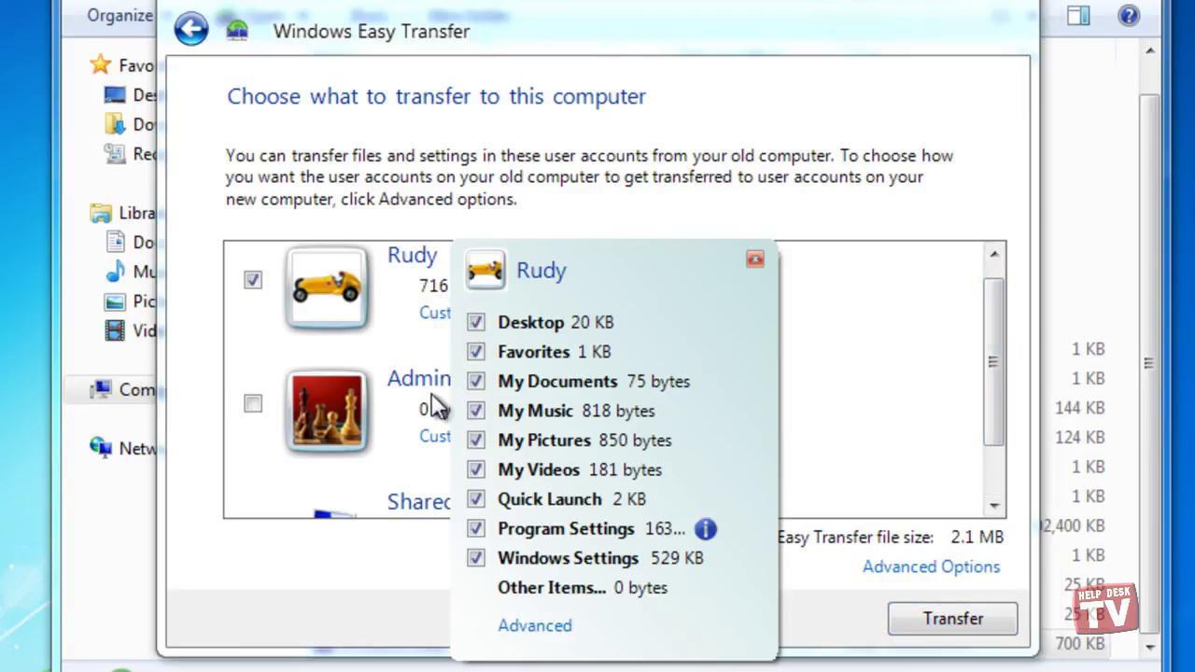
{"action": "left_click", "coordinate": [476, 352]}
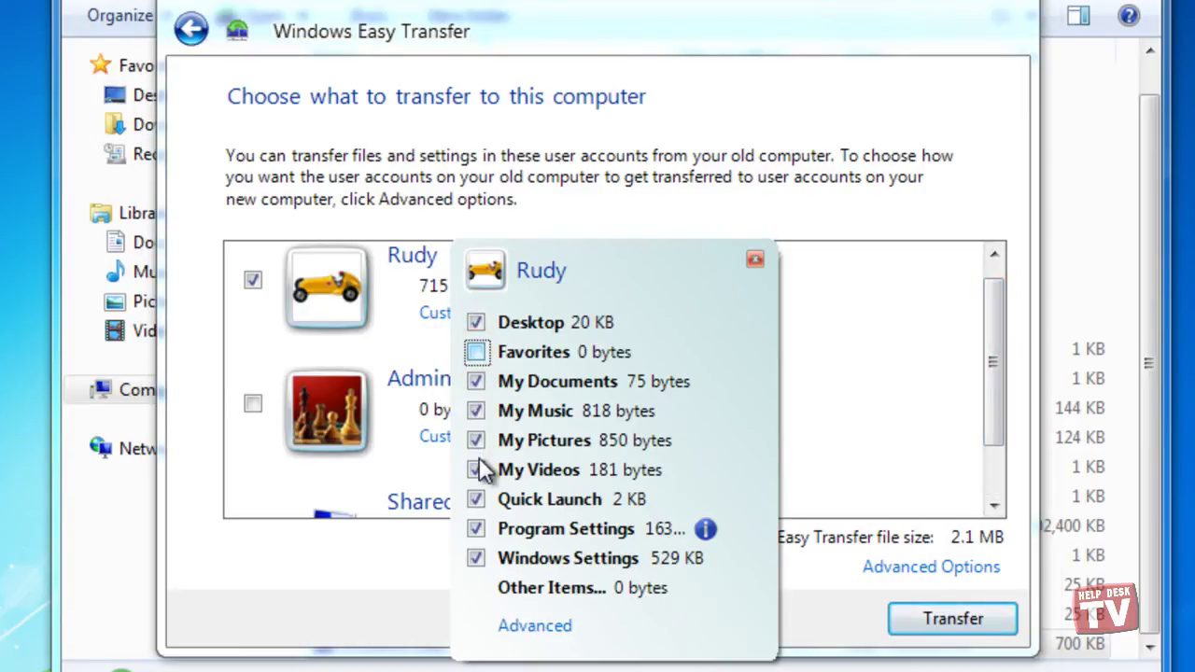
{"action": "left_click", "coordinate": [476, 470]}
{"action": "left_click", "coordinate": [476, 470]}
{"action": "left_click", "coordinate": [476, 352]}
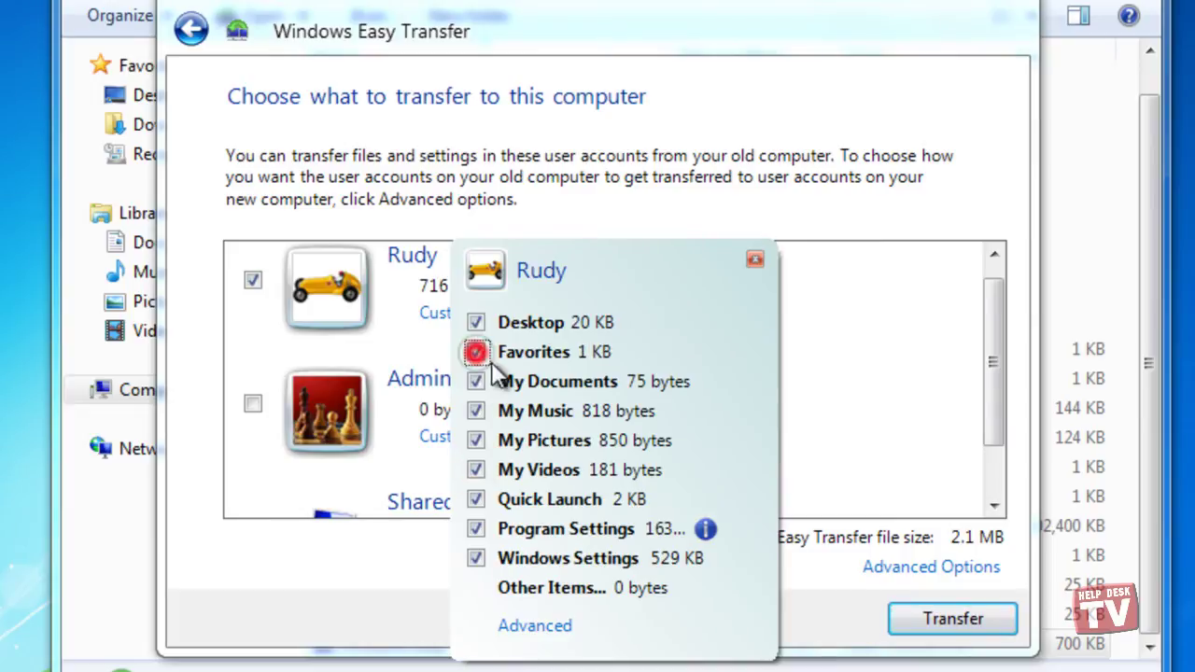
{"action": "left_click", "coordinate": [834, 366]}
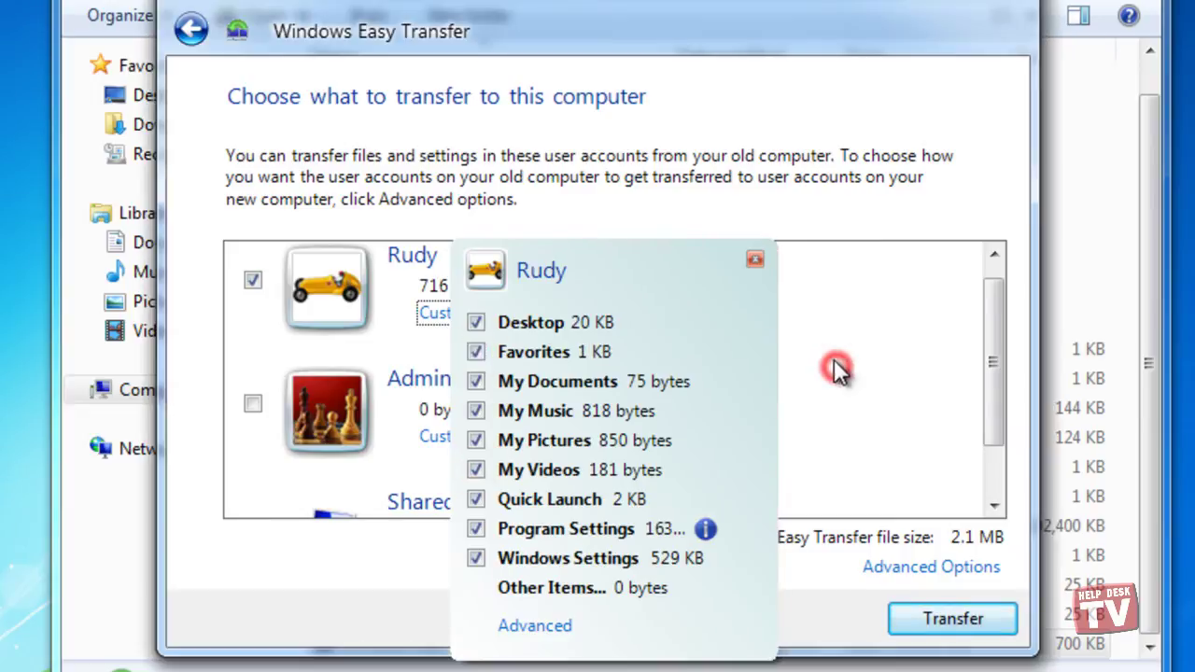
{"action": "left_click", "coordinate": [753, 258]}
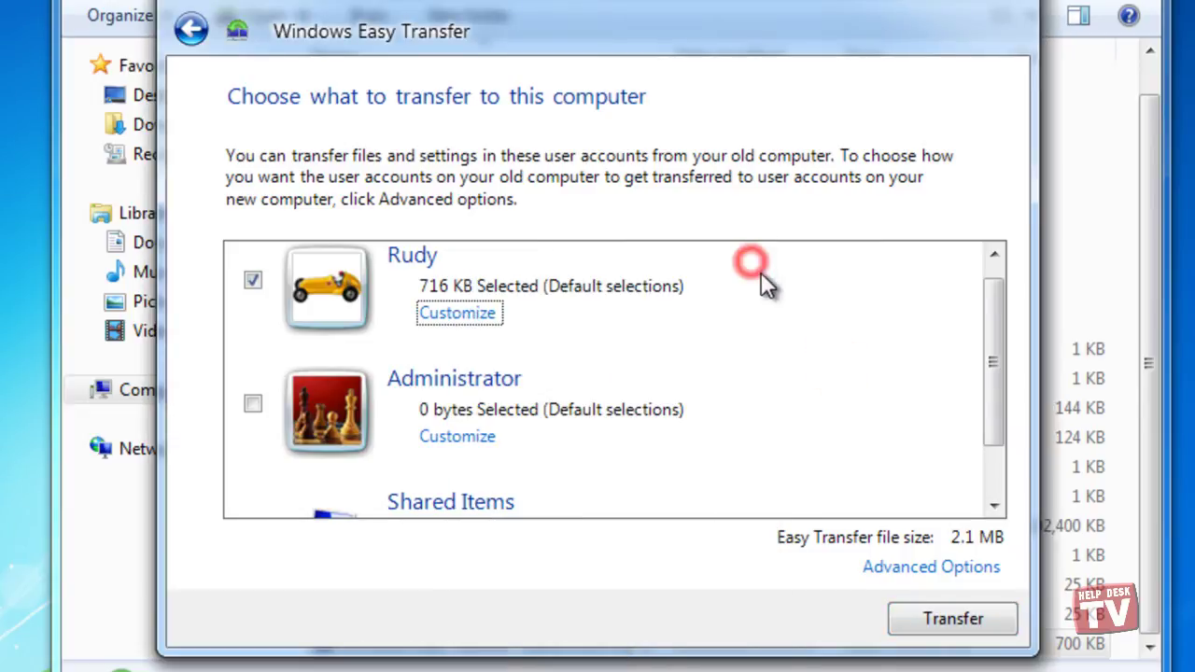
- Map the old user account to the existing account, keep drive C: unchanged, save, and transfer
{"action": "left_click", "coordinate": [924, 568]}
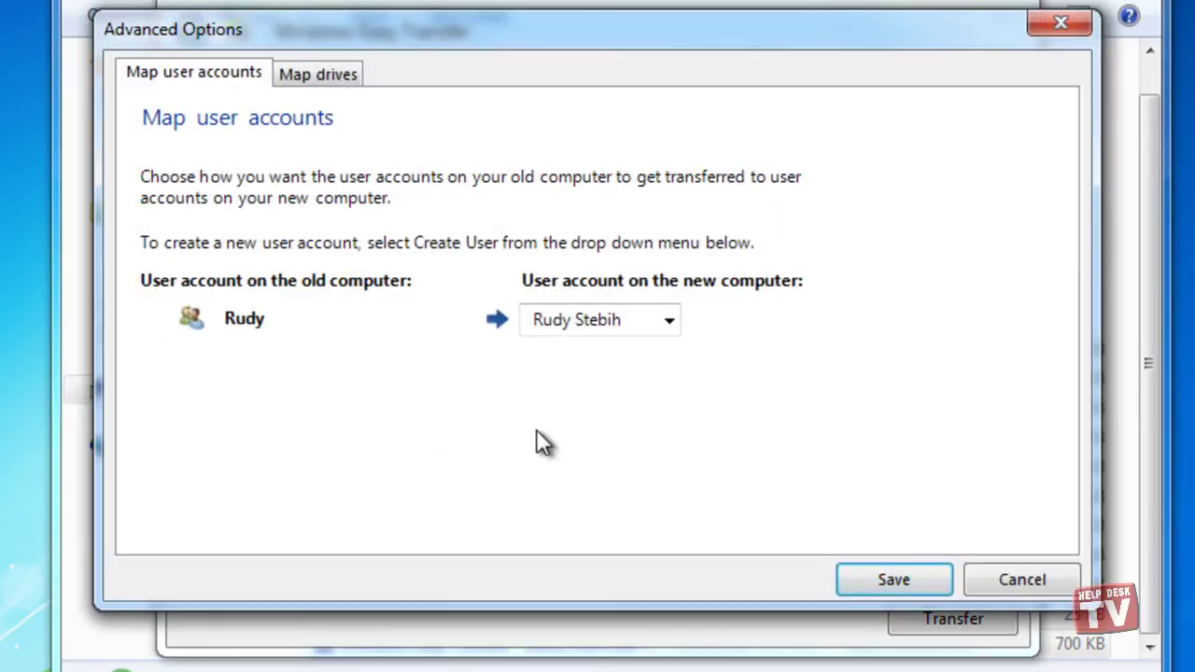
{"action": "left_click", "coordinate": [669, 319]}
{"action": "left_click", "coordinate": [668, 317]}
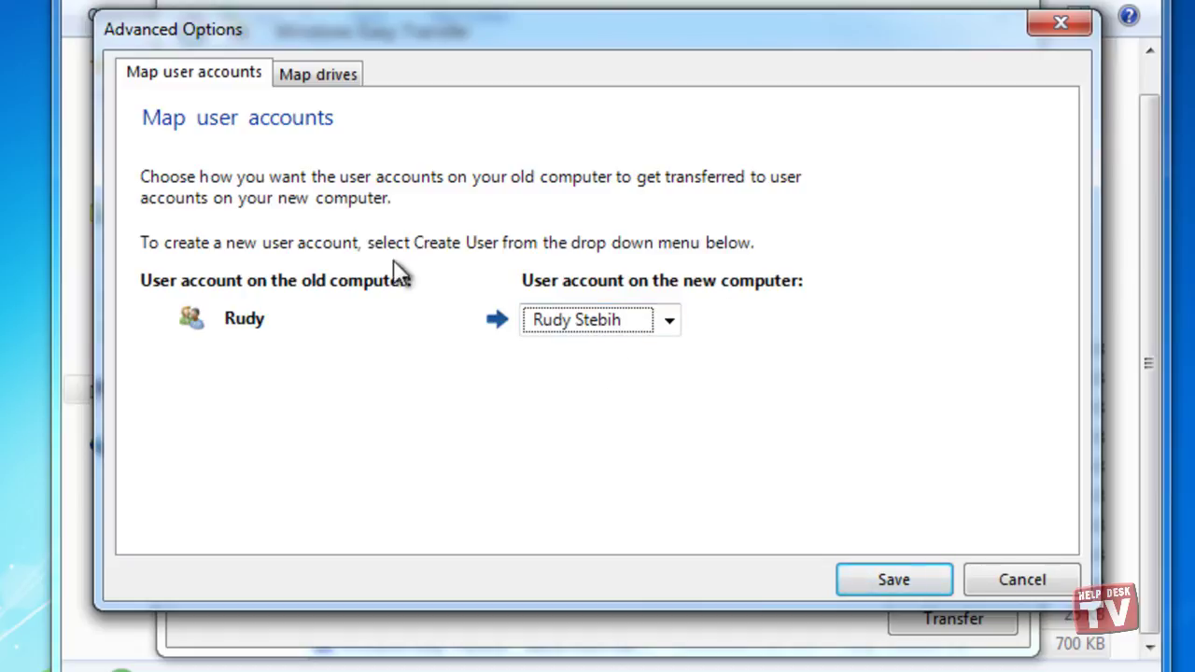
{"action": "left_click", "coordinate": [326, 79]}
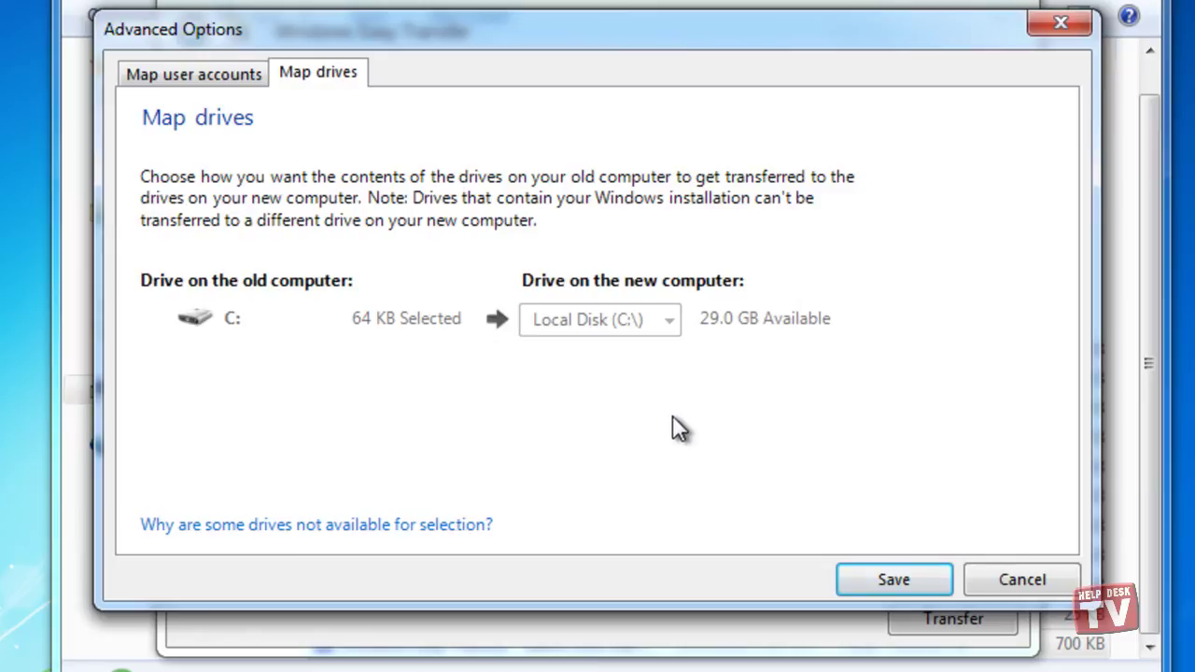
{"action": "left_click", "coordinate": [202, 78]}
{"action": "left_click", "coordinate": [893, 573]}
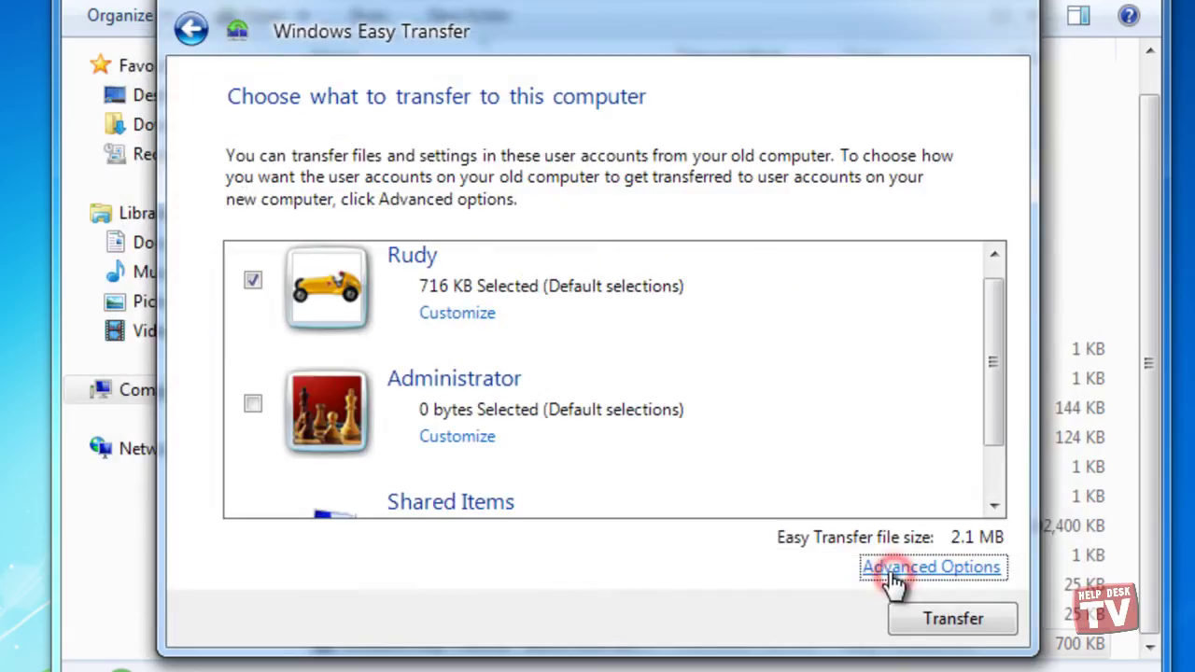
- Start transferring the selected items and wait until the transfer completes
{"action": "left_click", "coordinate": [952, 619]}
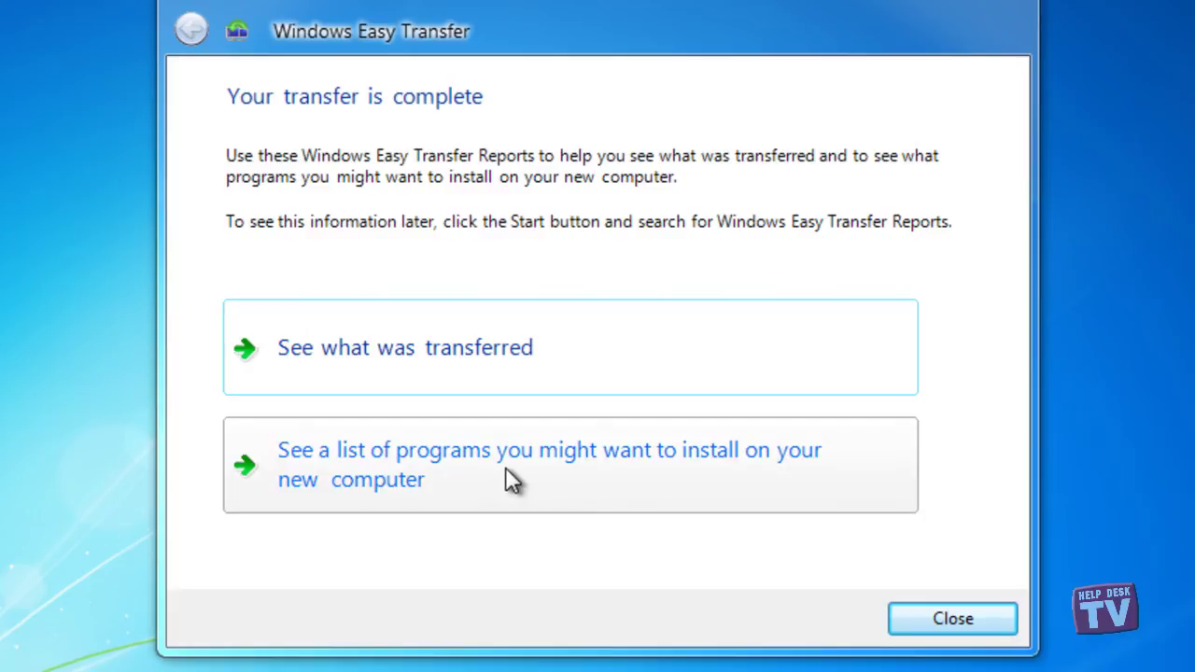
{"action": "left_click", "coordinate": [477, 358]}
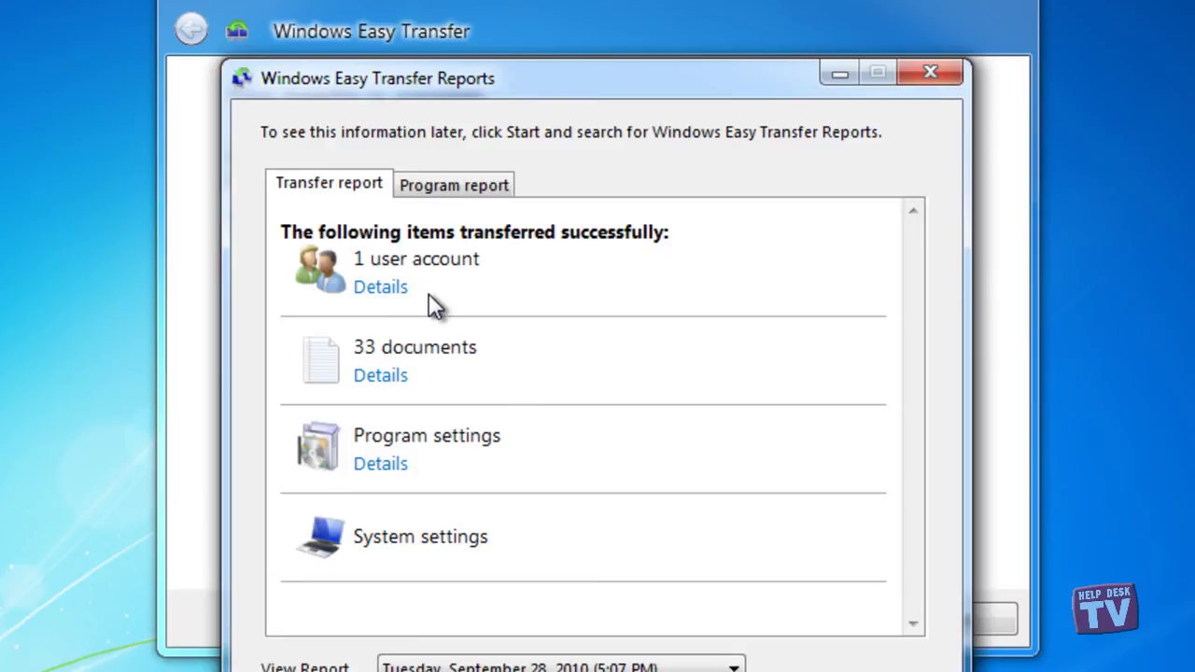
{"action": "left_click", "coordinate": [380, 289]}
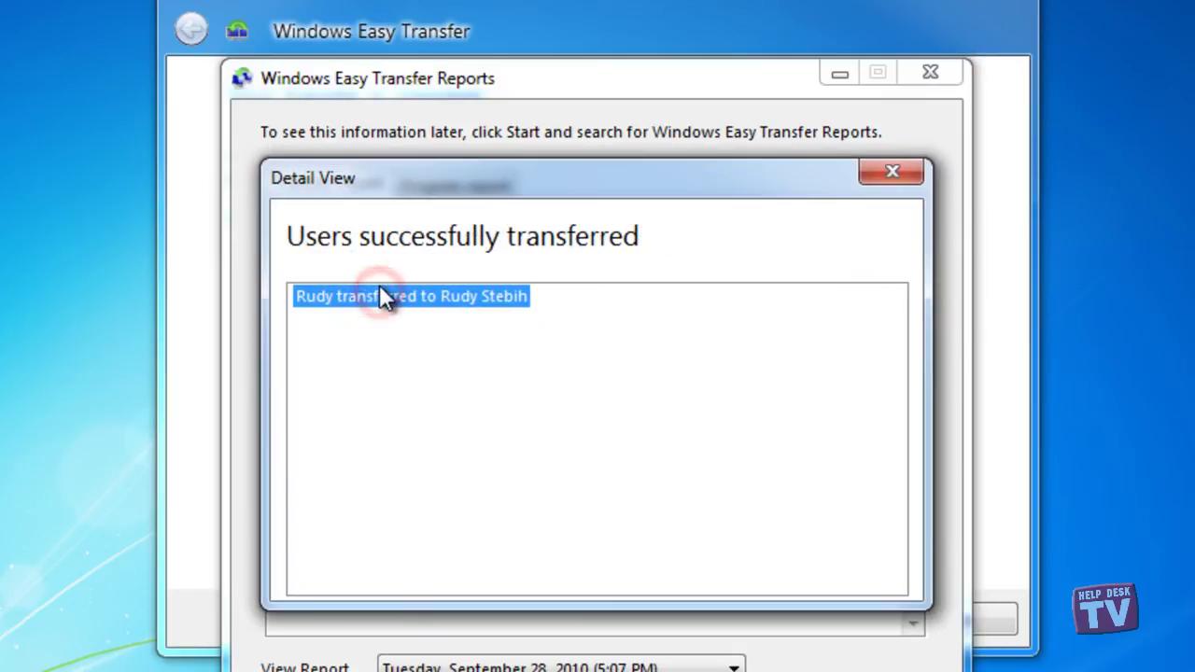
{"action": "left_click", "coordinate": [889, 171]}
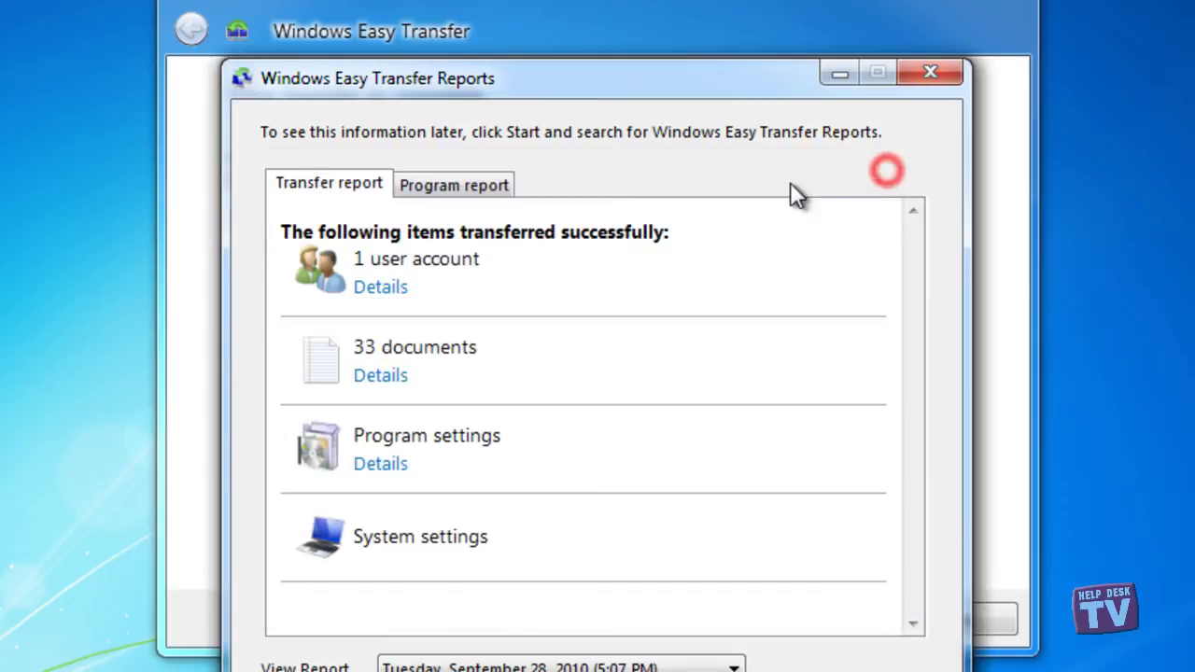
{"action": "left_click", "coordinate": [453, 189]}
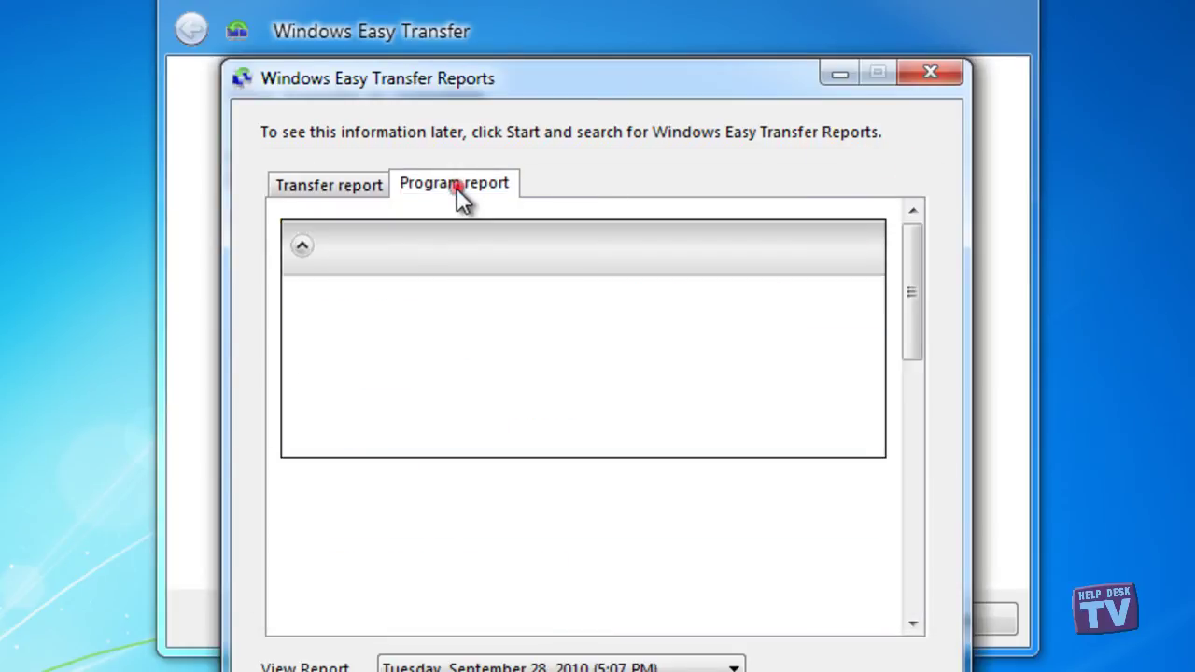
{"action": "left_click_drag", "start_coordinate": [908, 270], "coordinate": [923, 539]}
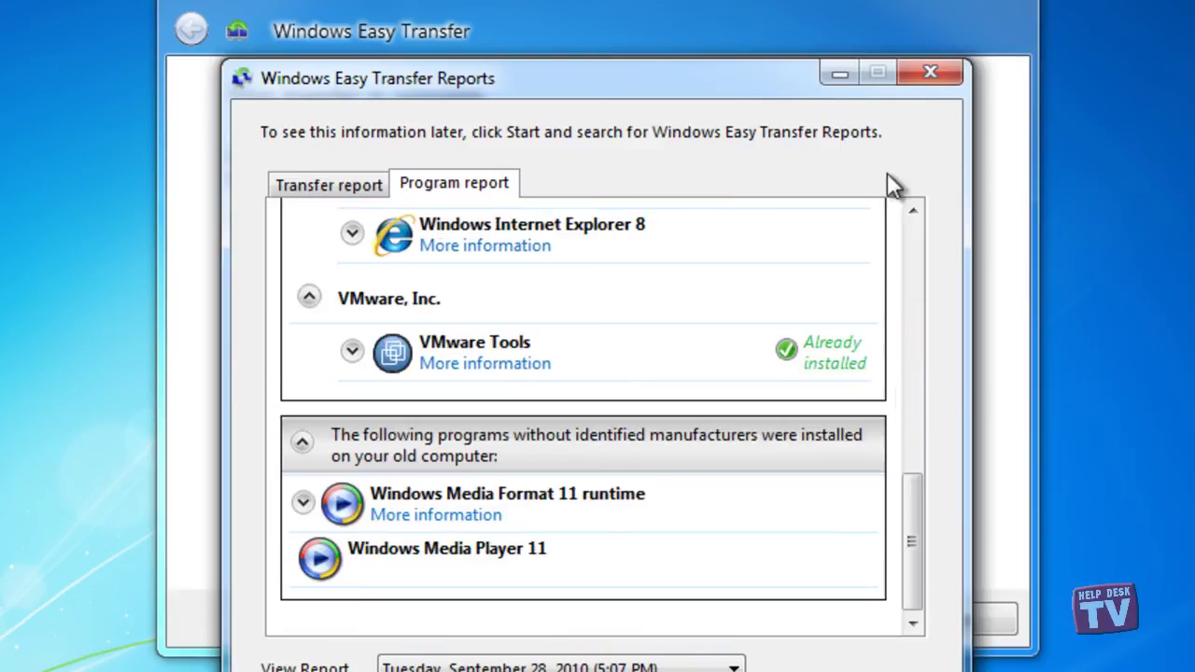
- Close Easy Transfer, choosing to restart later, and open the Test Transfer Document on the desktop
{"action": "left_click", "coordinate": [930, 75]}
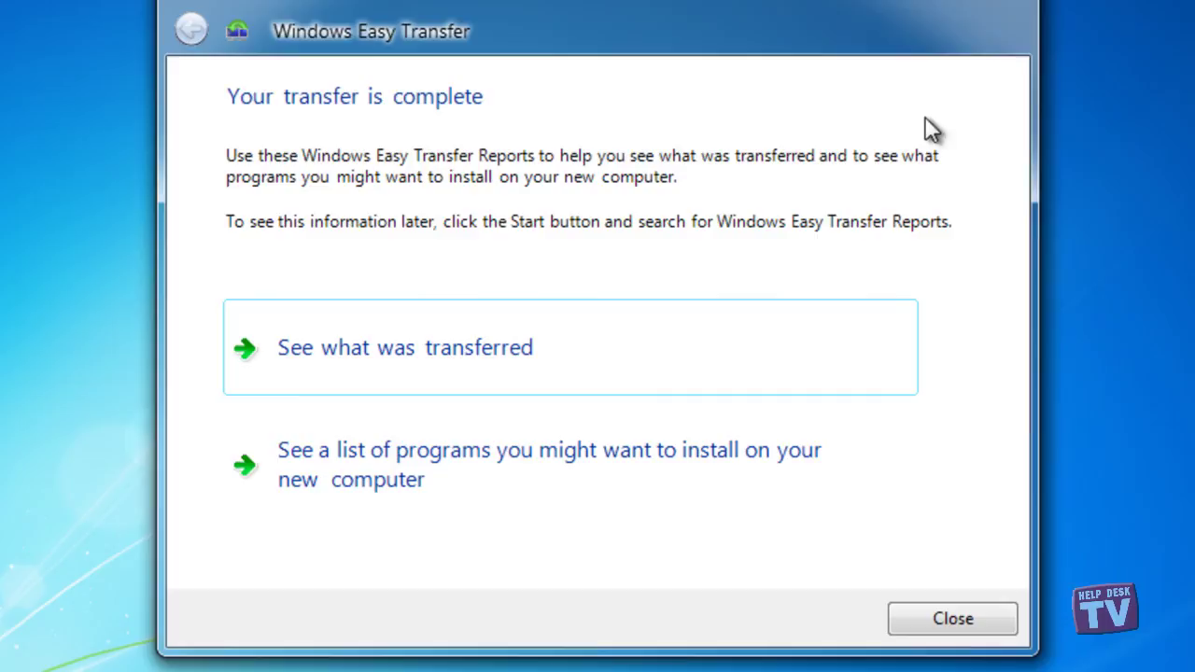
{"action": "left_click", "coordinate": [960, 619]}
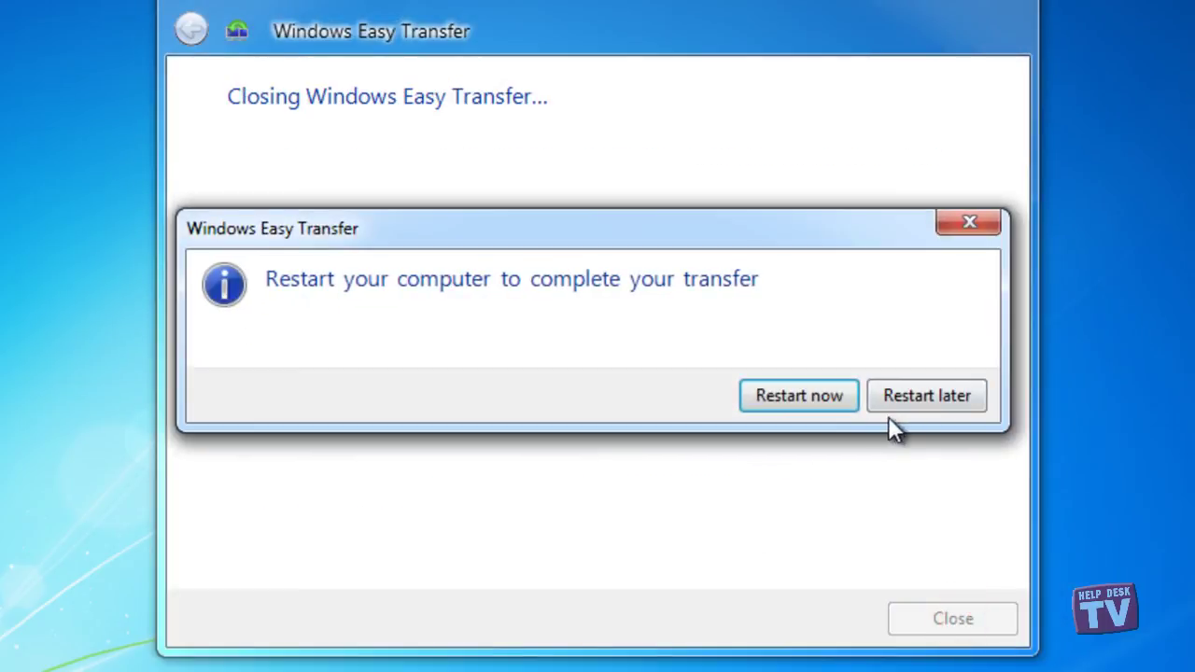
{"action": "left_click", "coordinate": [923, 395]}
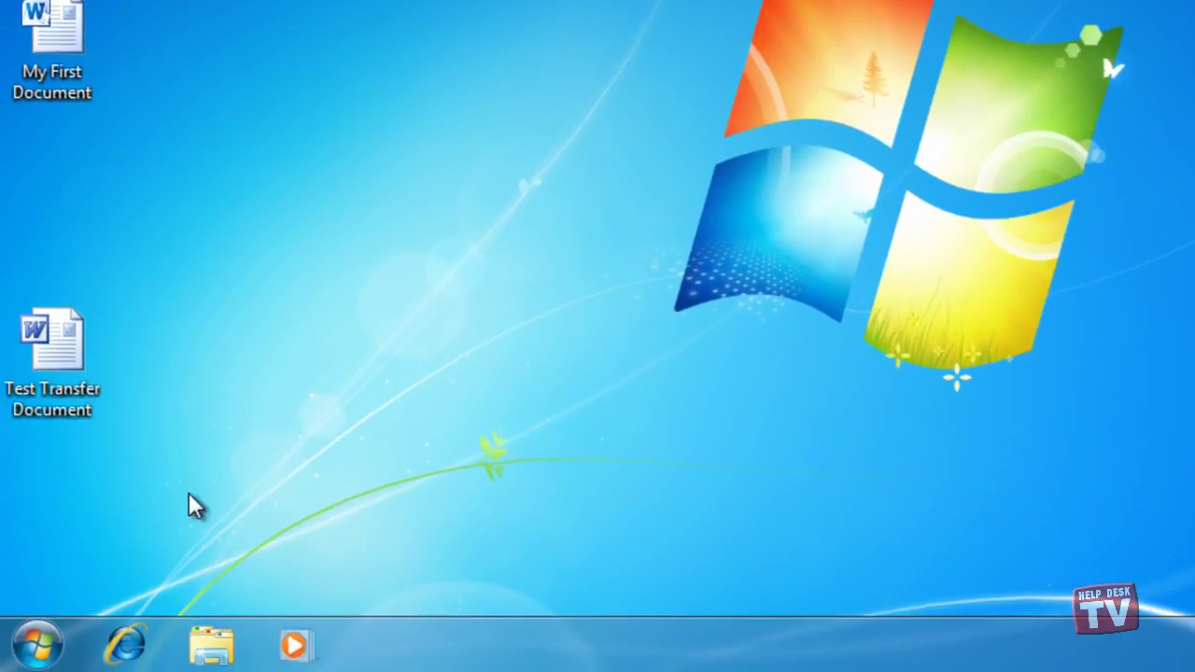
{"action": "double_click", "coordinate": [64, 385]}
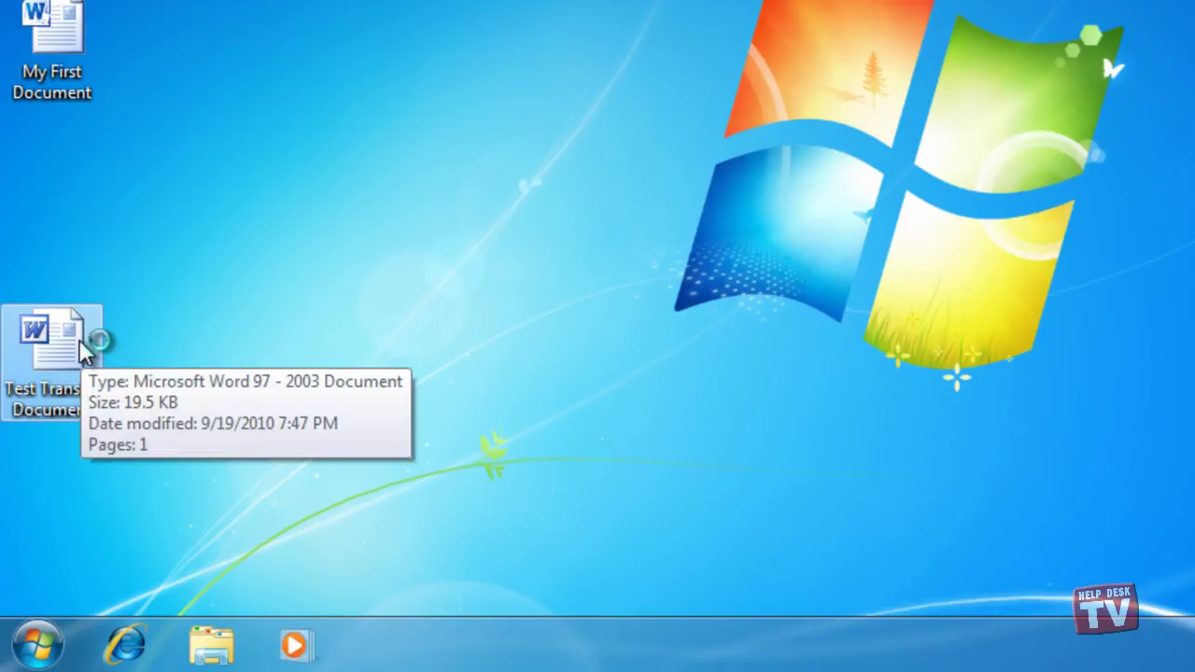